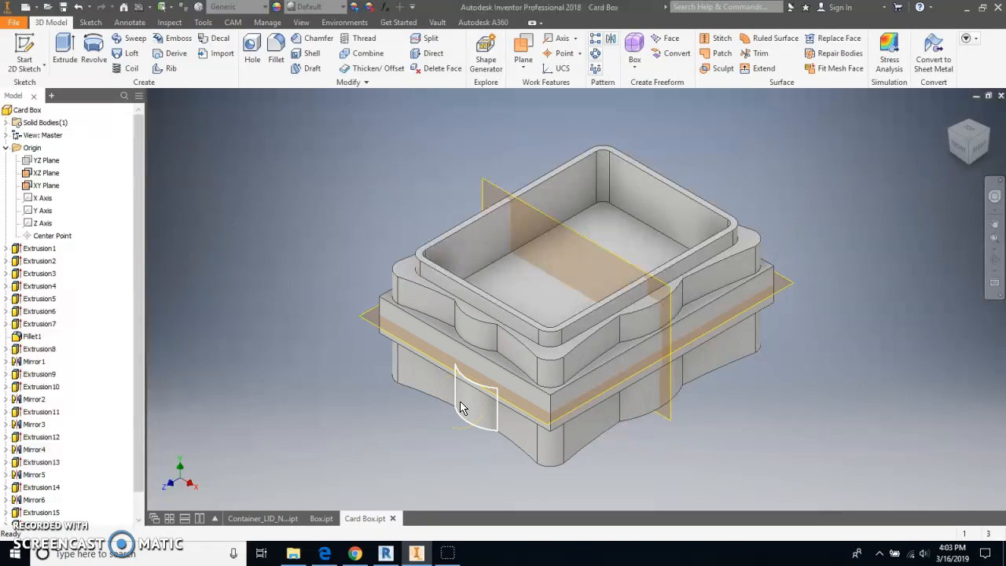
Step: Sketch a 0.25 in diameter circle on the upper scalloped rim's top face, centred at the midpoint of one long side's bulge arc
mouse_move(481, 426)
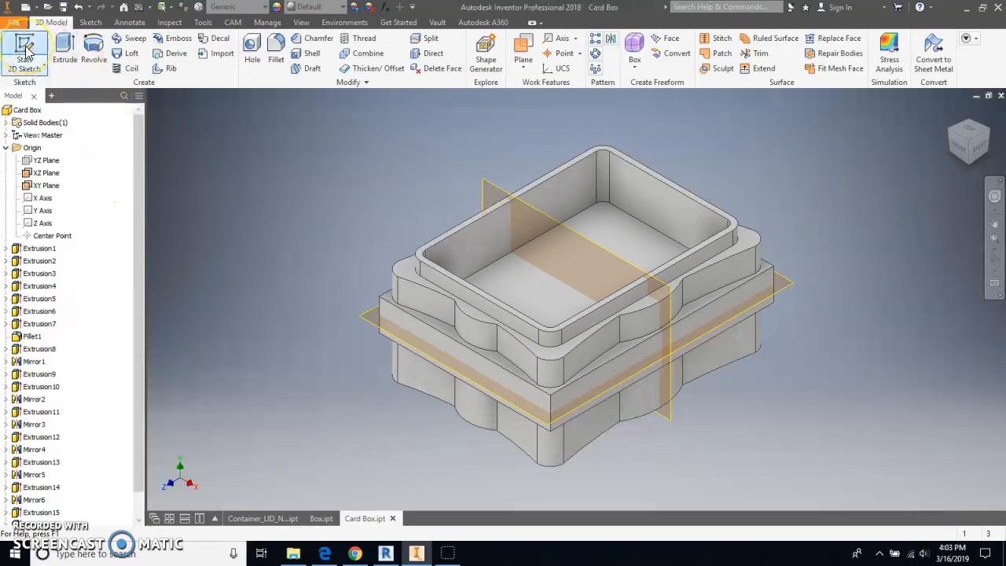
click(27, 51)
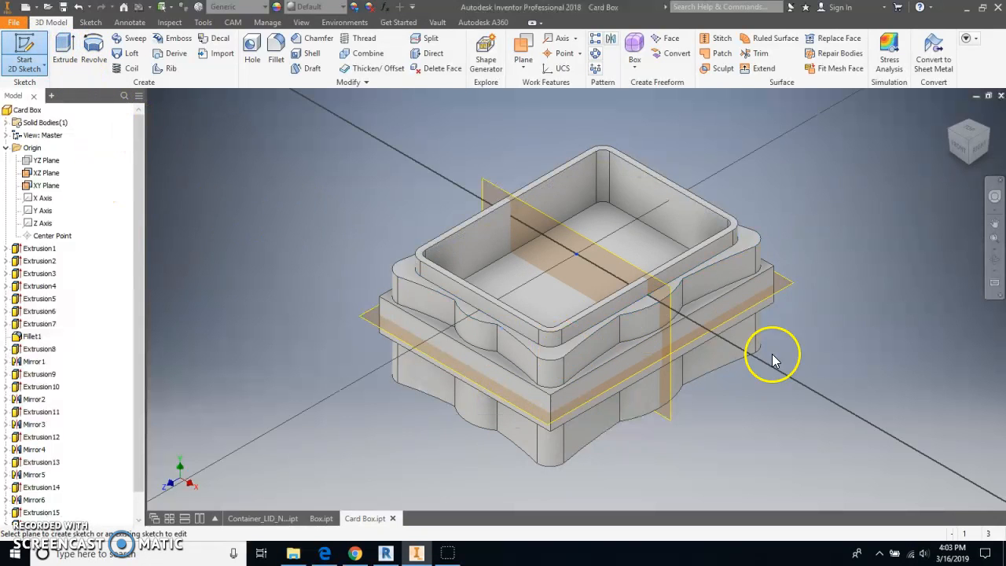
click(748, 364)
scroll(704, 306, up, 5)
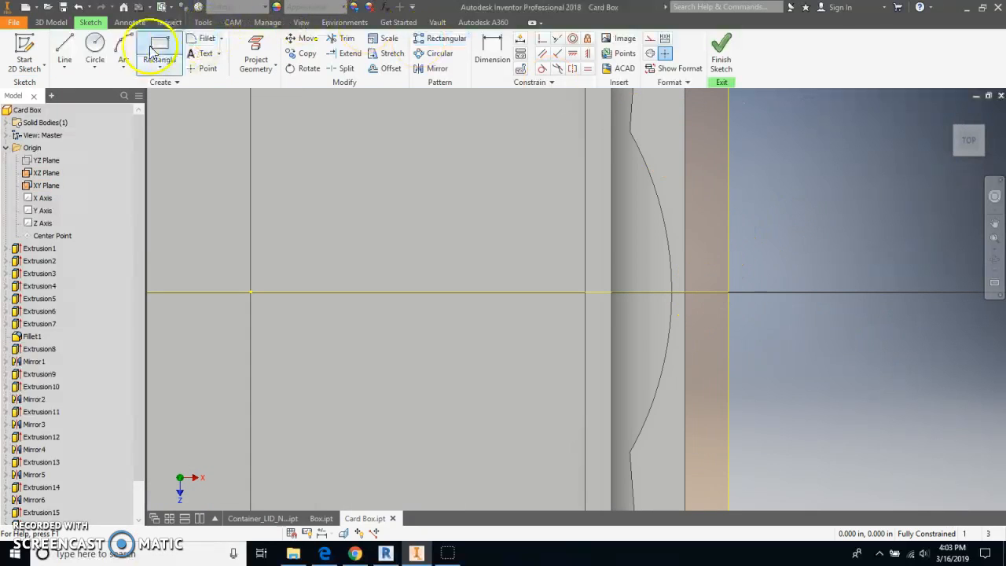
click(95, 48)
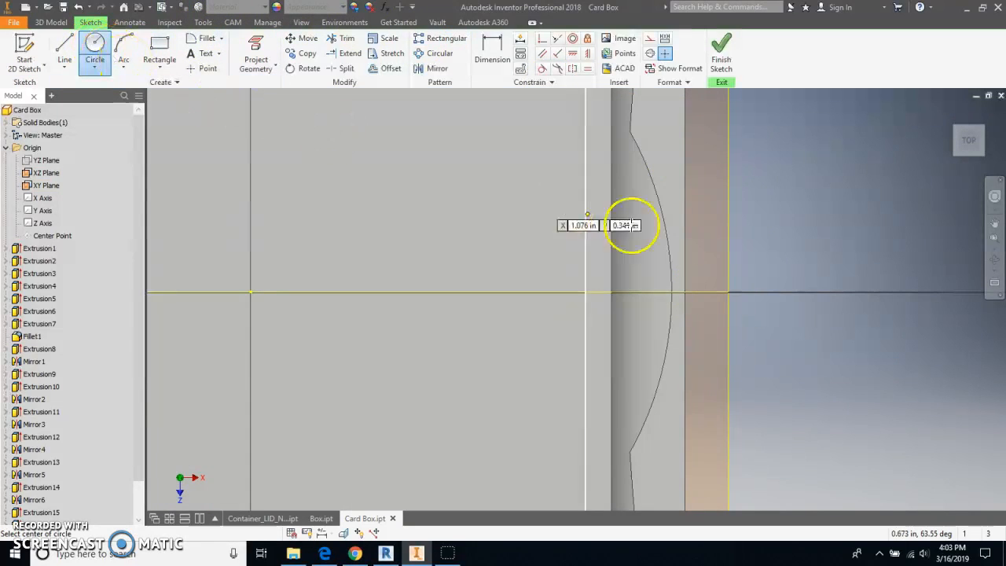
click(671, 292)
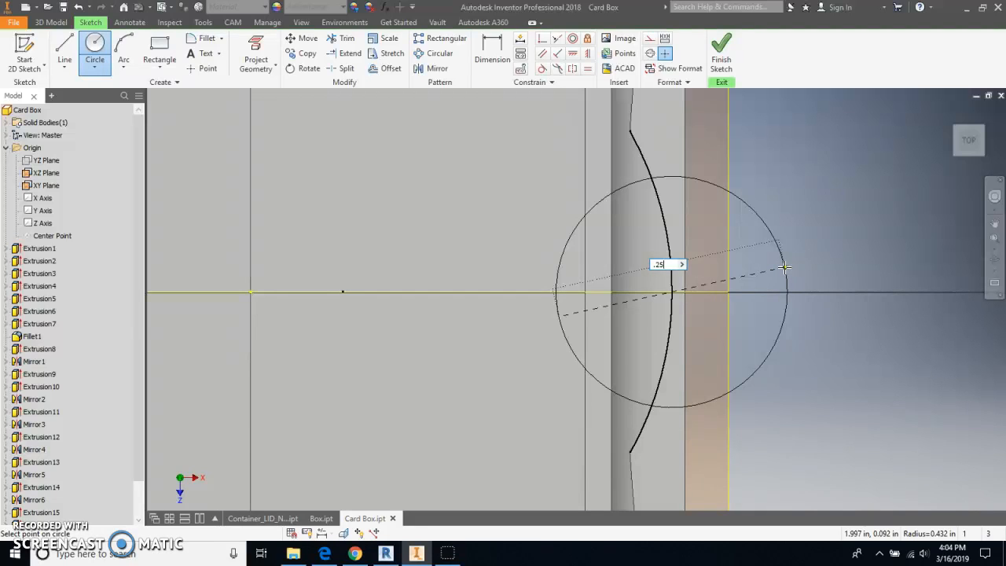
key(Return)
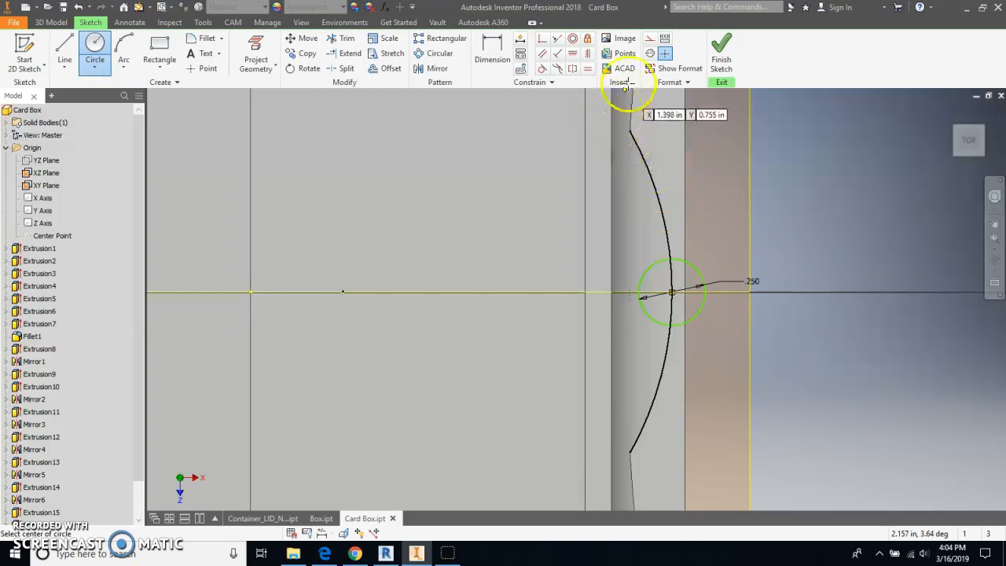
click(721, 59)
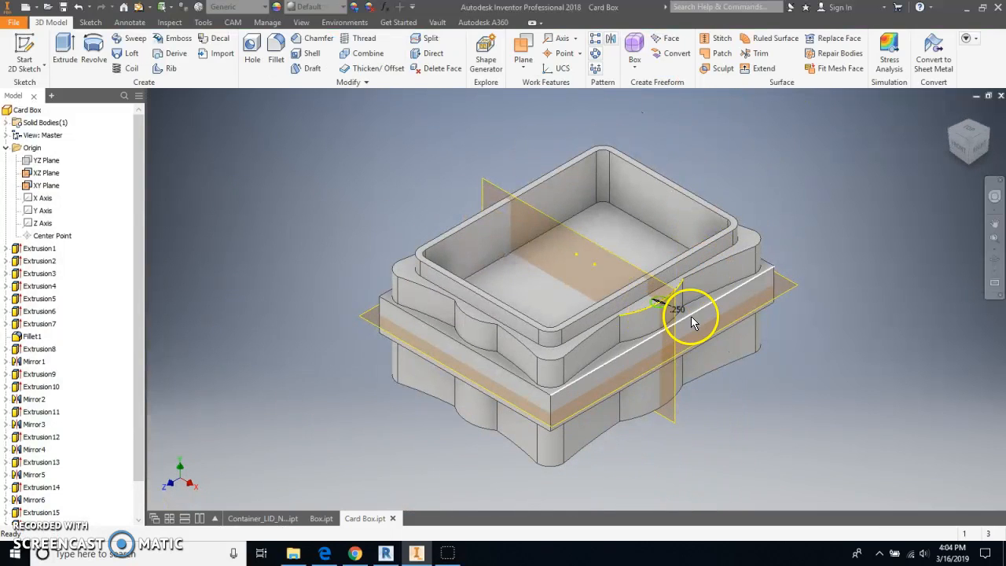
Step: Extrude the circle as a cut with a To extent, ending at the top face of the middle flange
click(69, 48)
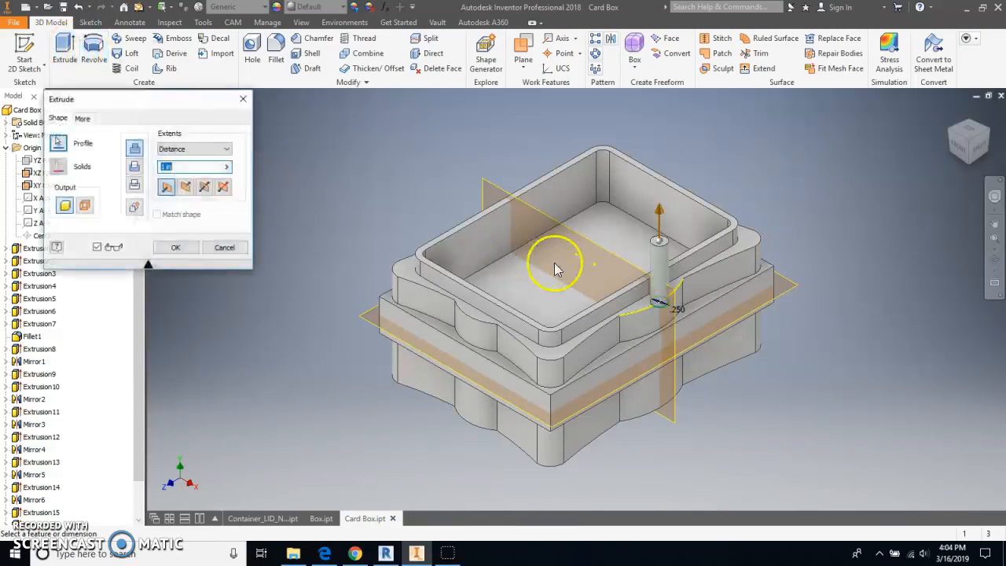
click(660, 308)
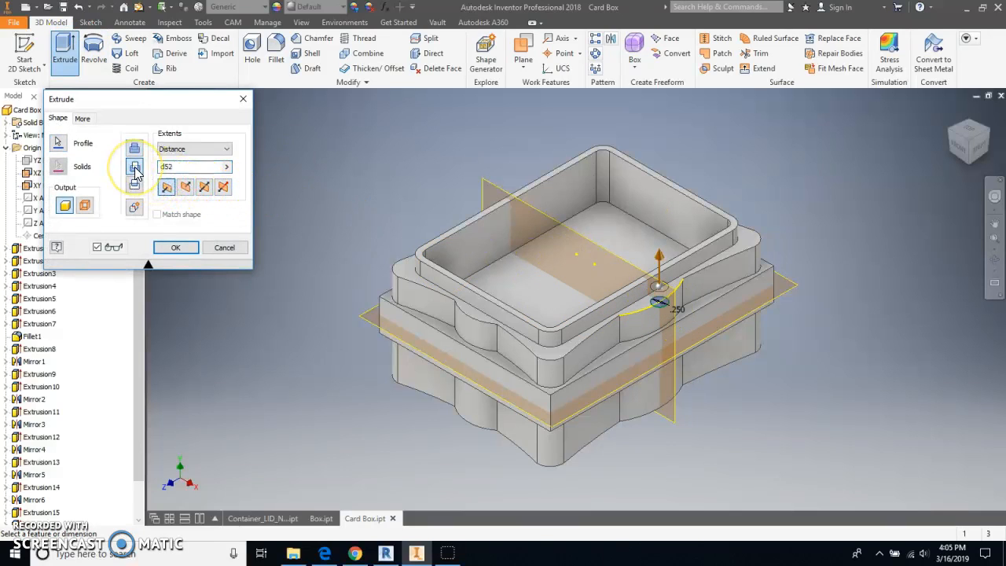
click(193, 150)
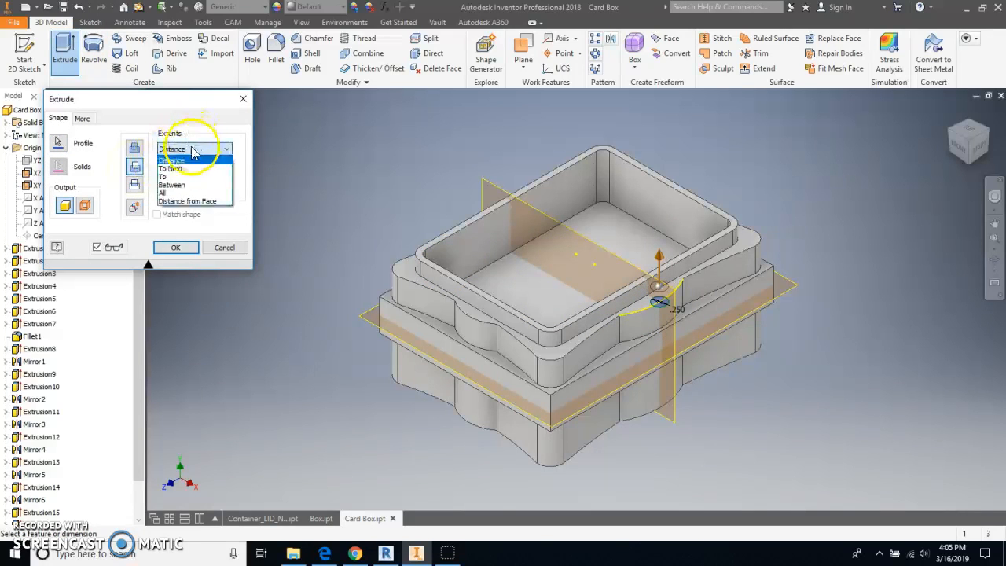
click(188, 177)
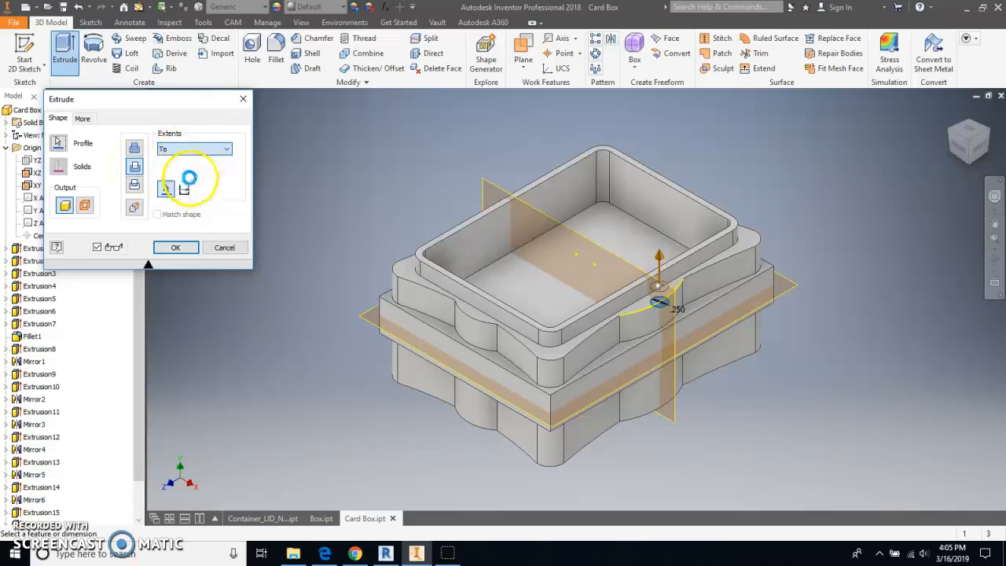
click(623, 349)
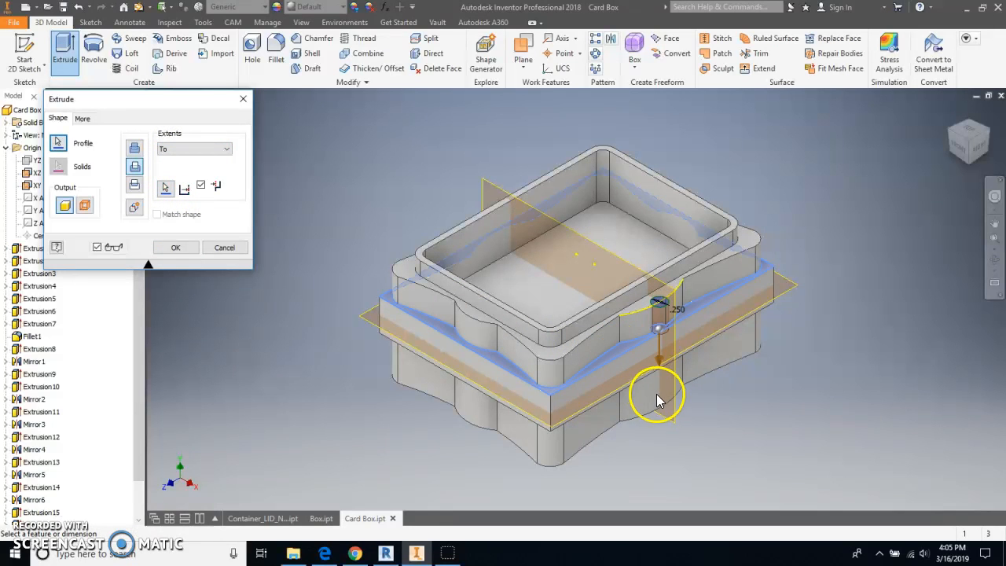
click(174, 248)
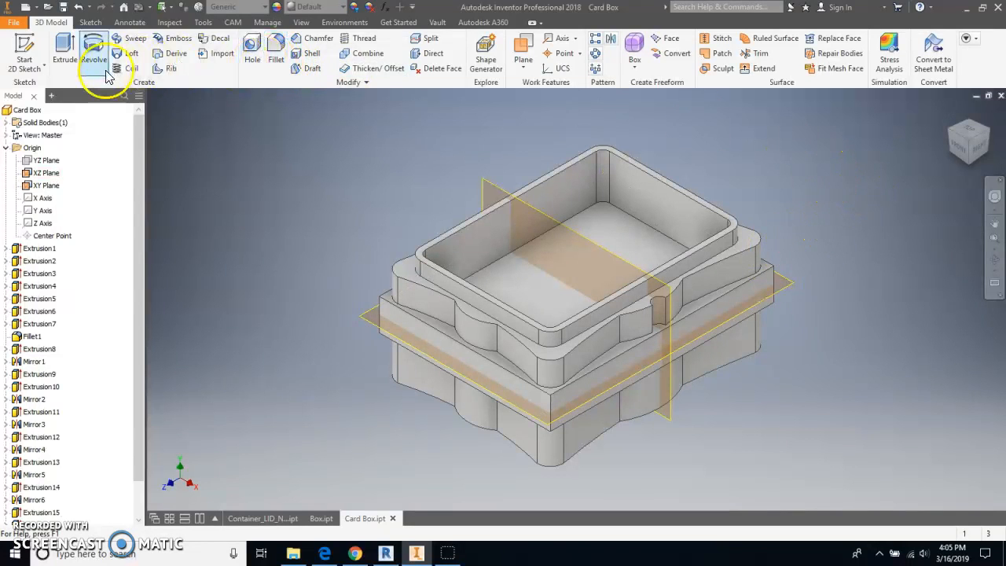
Step: Mirror the half-round notch cut across the YZ plane to the opposite long side
click(610, 37)
click(656, 305)
click(227, 182)
click(39, 161)
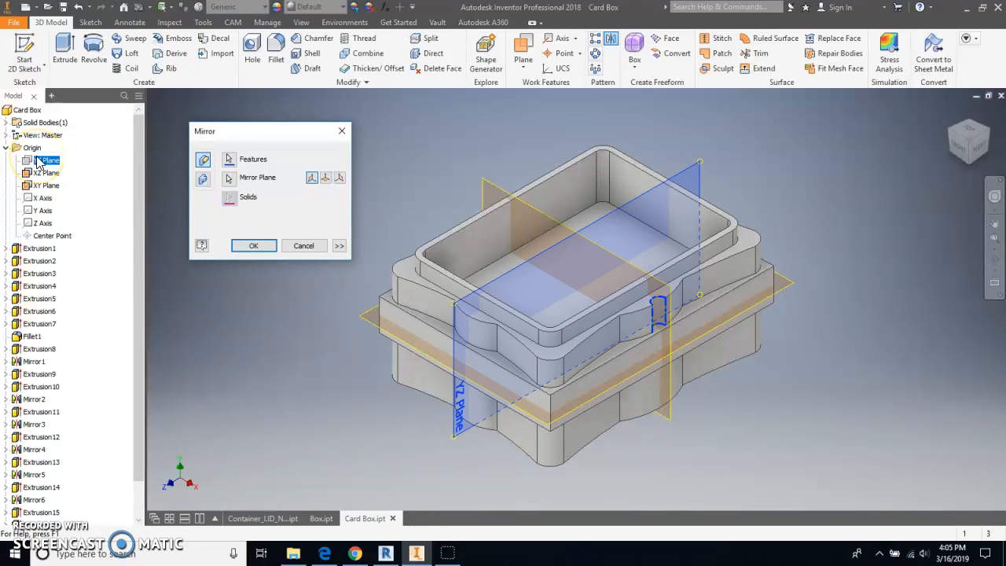
click(256, 246)
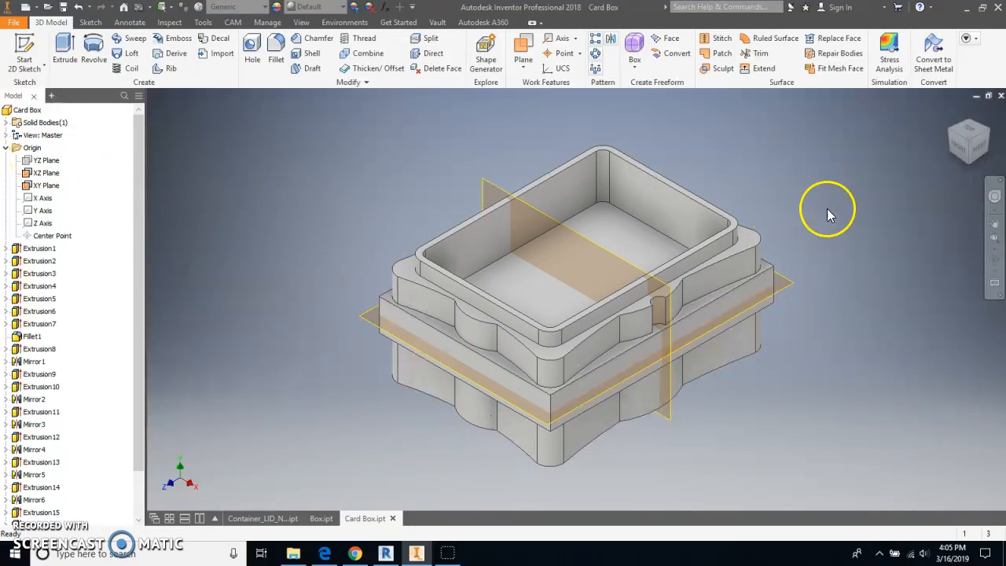
Step: Start a sketch on the bottom scalloped rim face and project the half-round edges of both upper notches
click(952, 134)
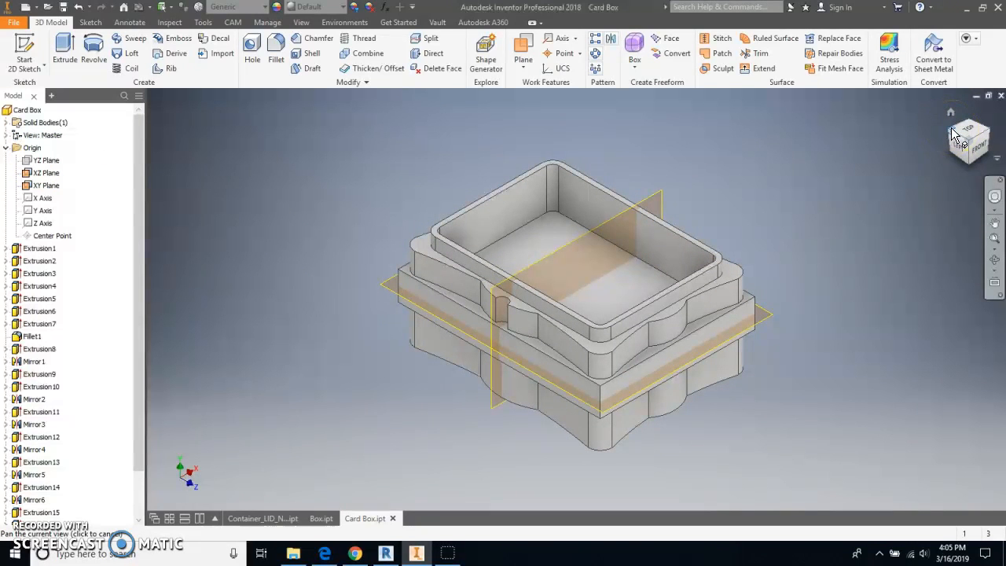
click(963, 151)
click(518, 353)
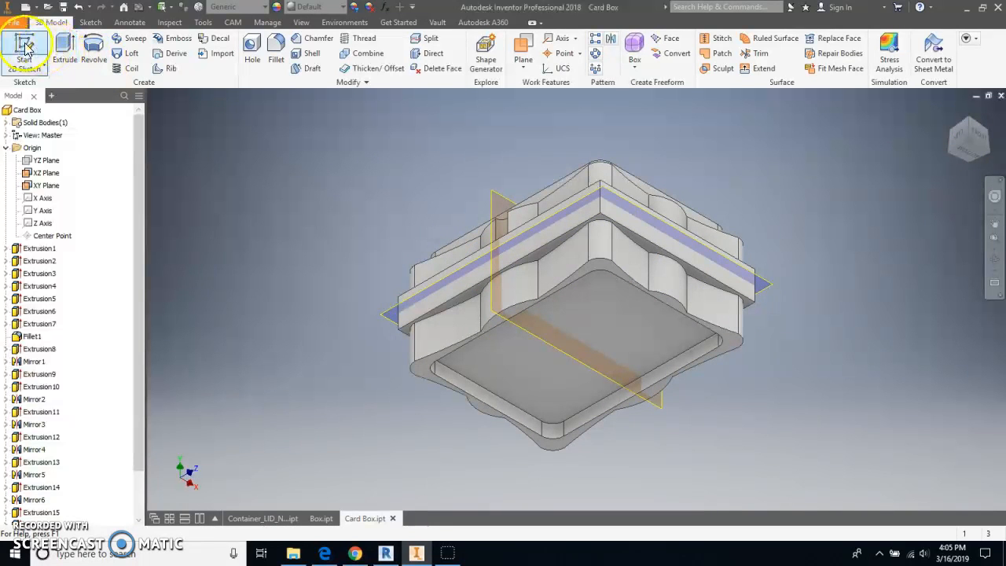
click(24, 48)
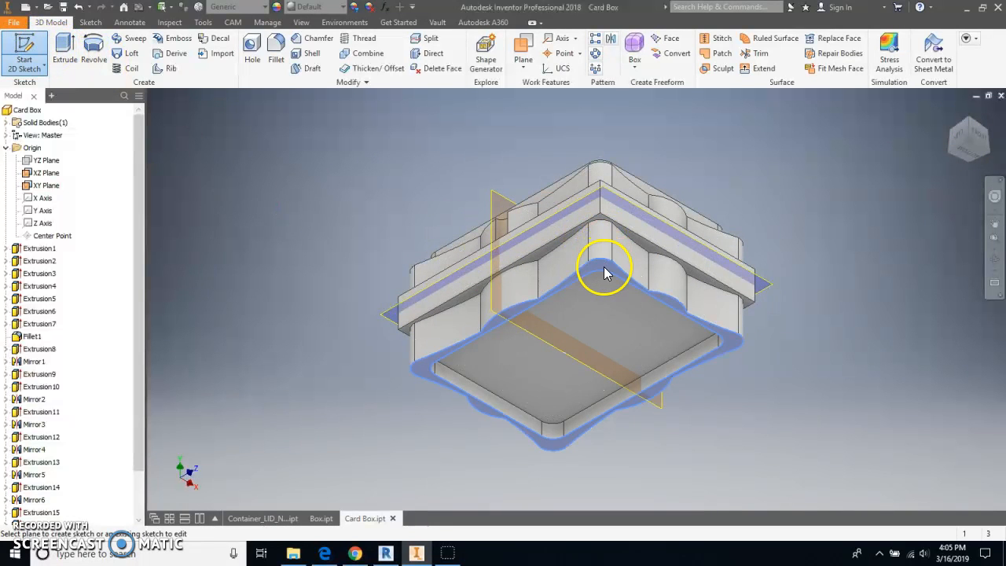
click(602, 272)
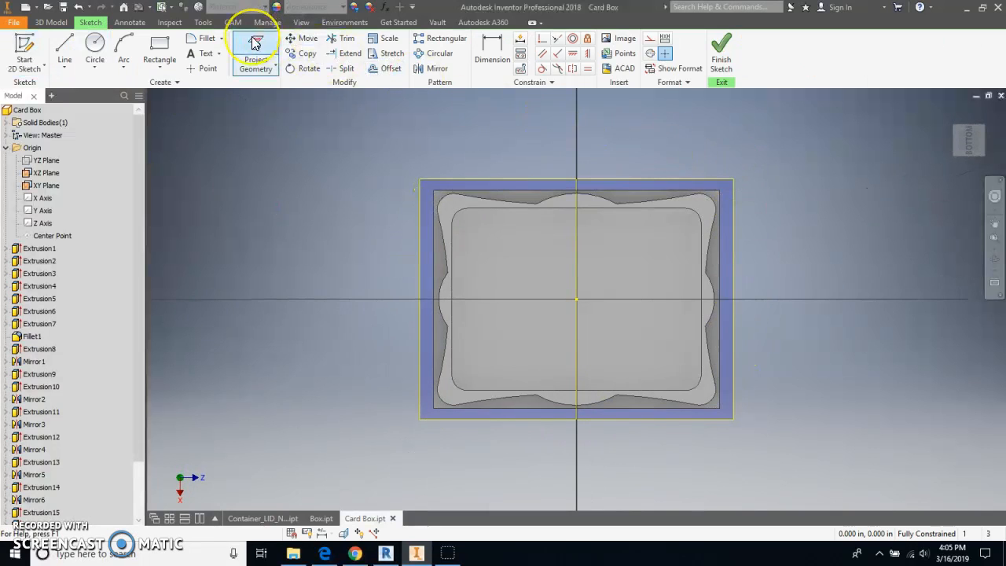
click(254, 44)
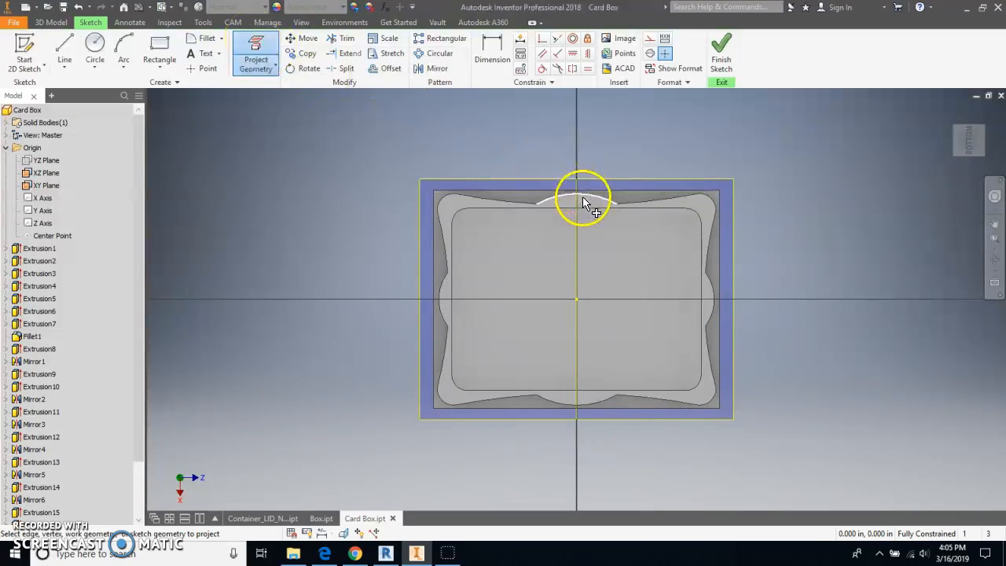
scroll(598, 393, up, 6)
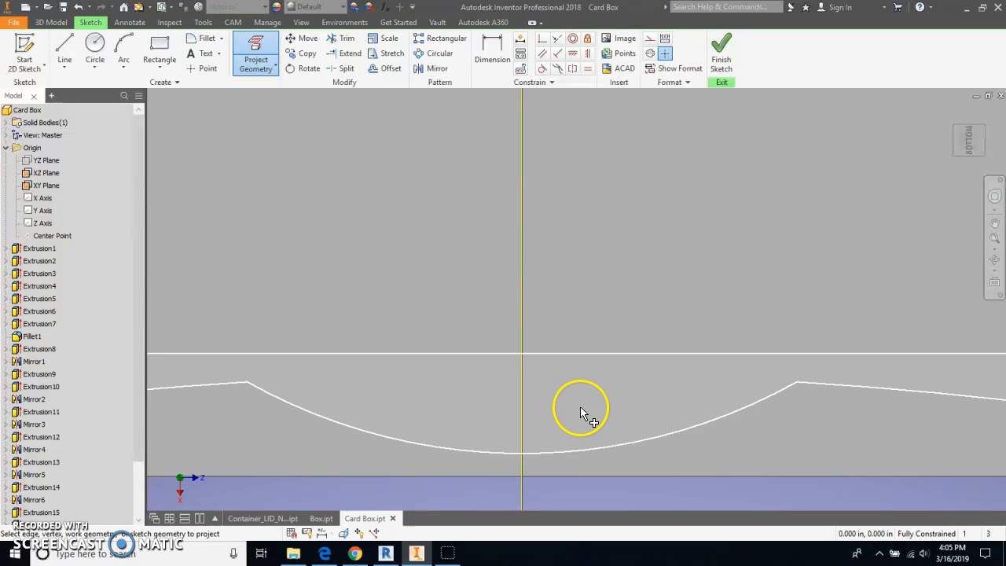
click(564, 422)
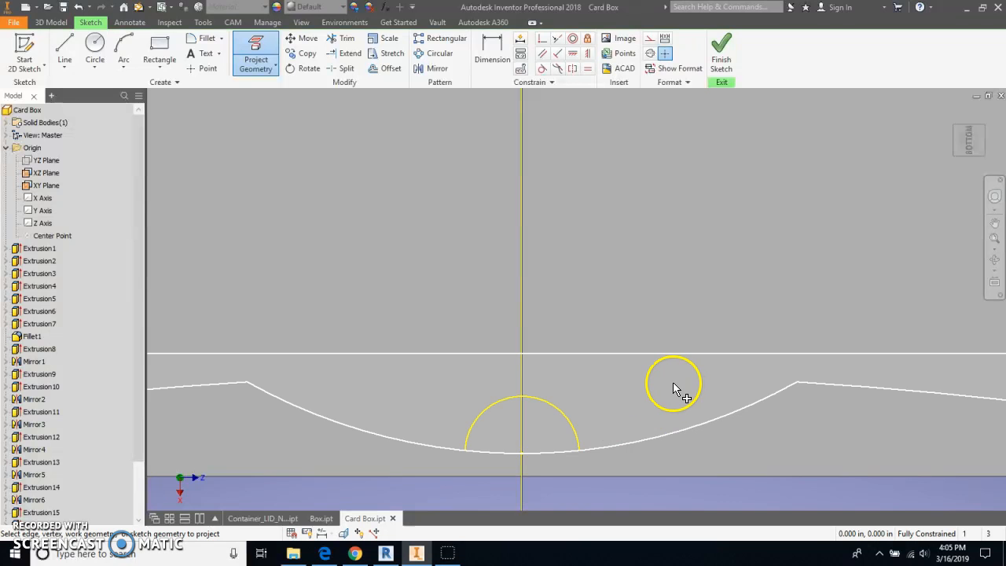
Step: Close the first projected notch outline with a three-point arc through its endpoints and the bulge arc's midpoint
scroll(652, 312, up, 5)
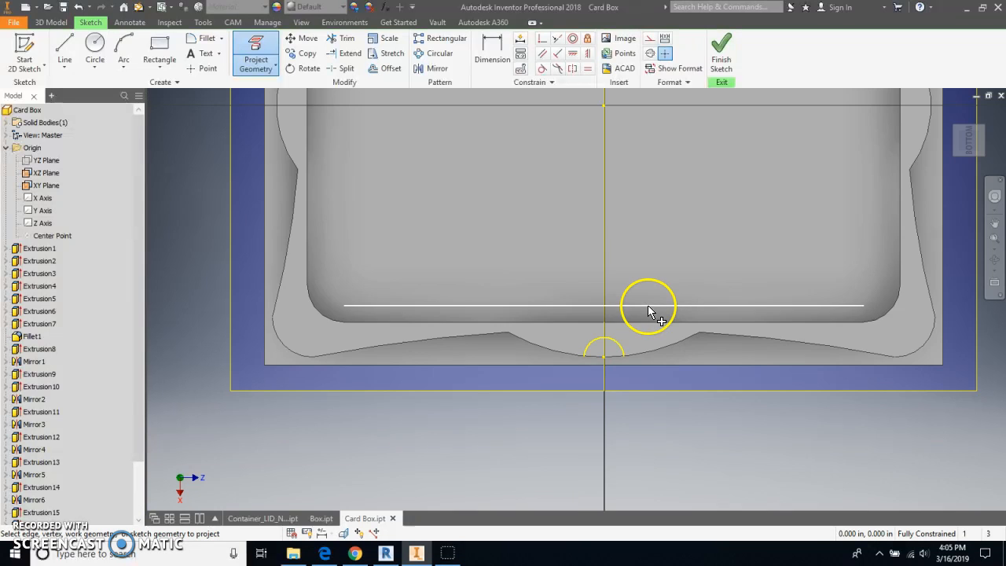
mouse_move(657, 336)
middle_down()
mouse_move(644, 400)
mouse_move(639, 207)
middle_up()
scroll(538, 331, down, 3)
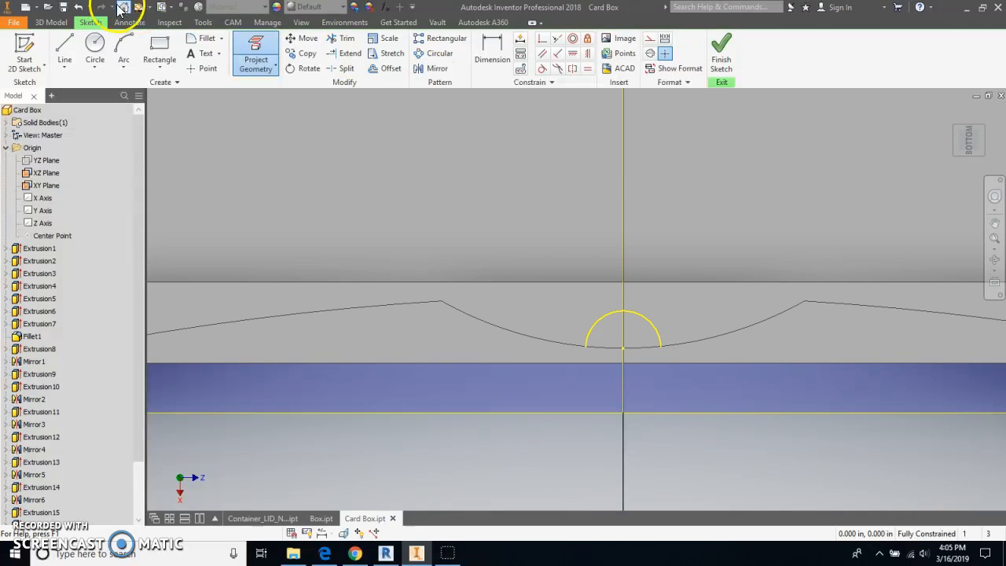
click(122, 47)
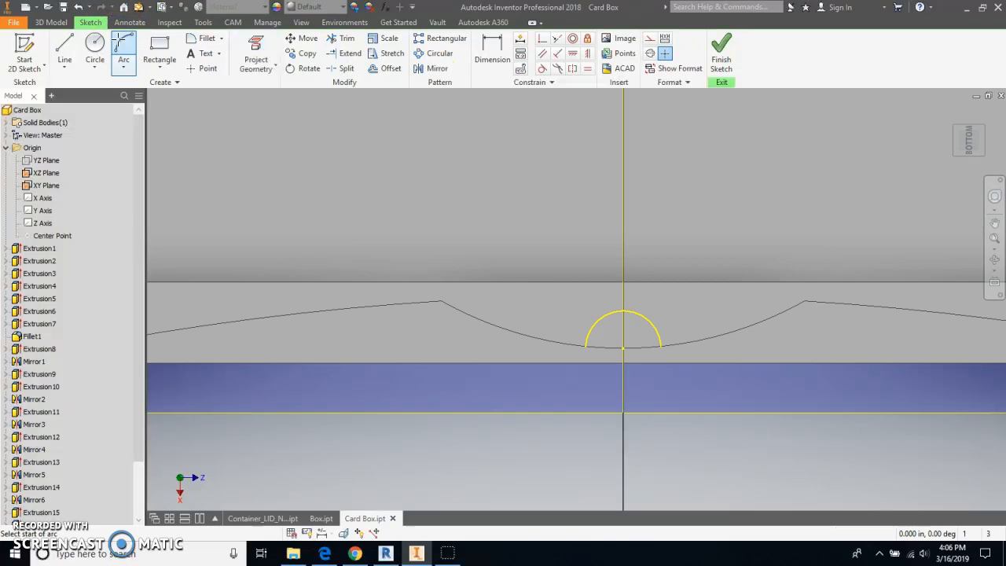
click(585, 345)
click(660, 348)
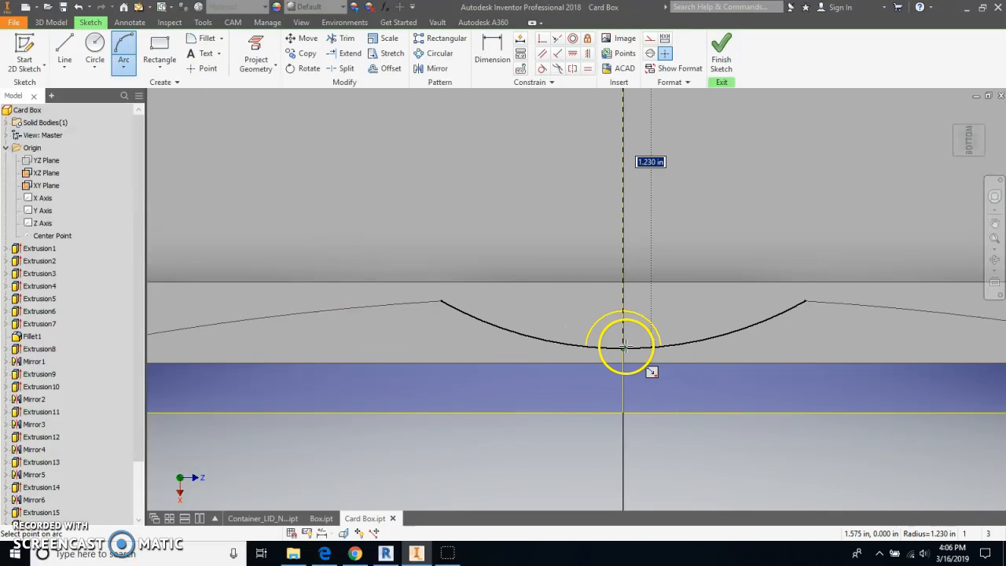
click(623, 347)
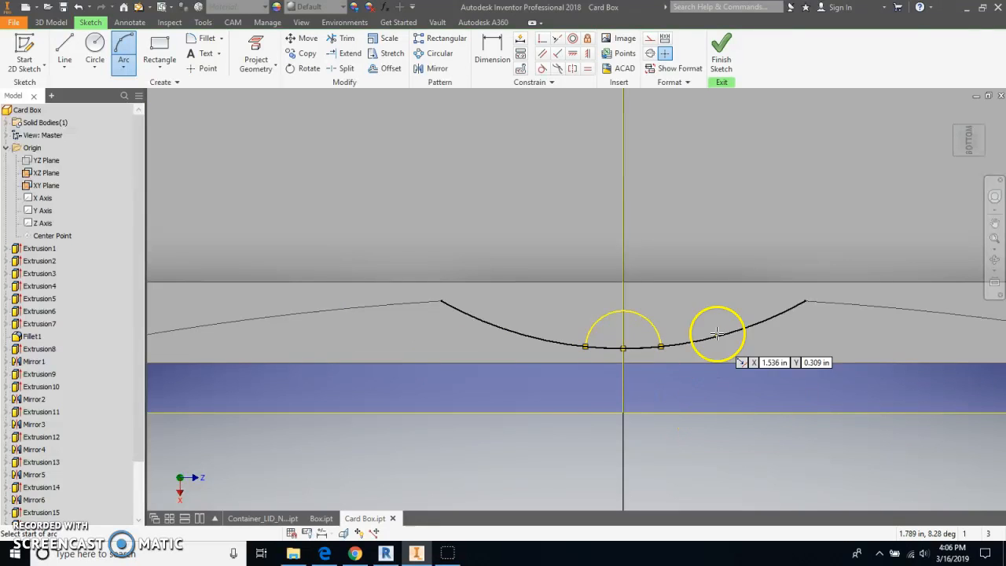
Step: Close the opposite notch outline with a three-point arc along the bulge edge and finish the sketch
scroll(691, 271, down, 5)
middle_drag(682, 185, 640, 443)
scroll(615, 240, up, 4)
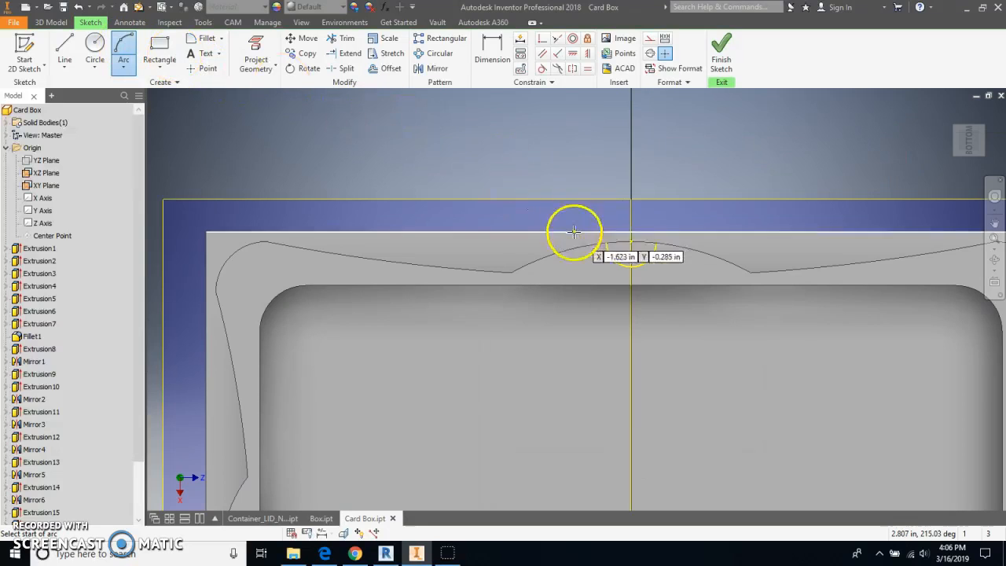
click(629, 240)
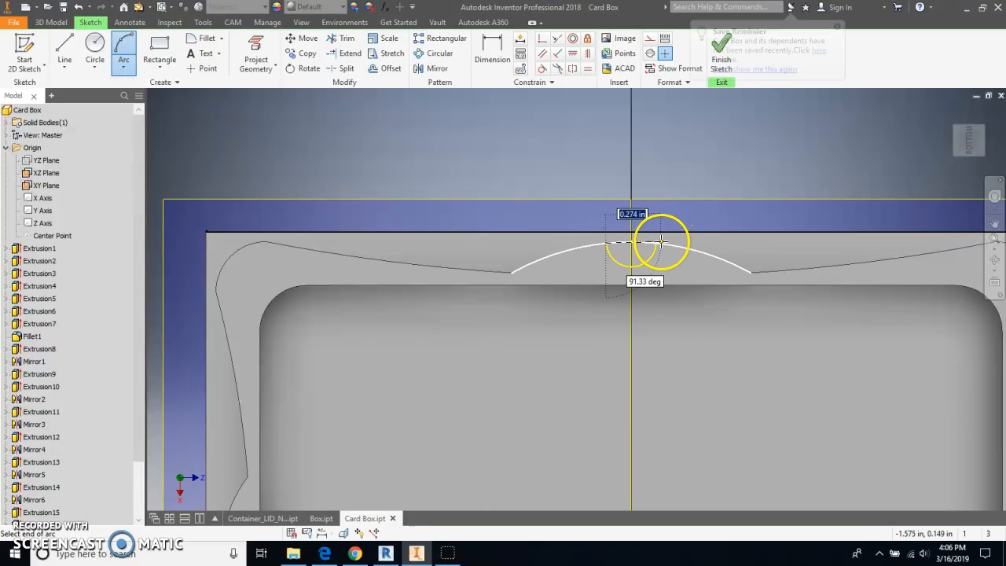
click(656, 243)
click(633, 242)
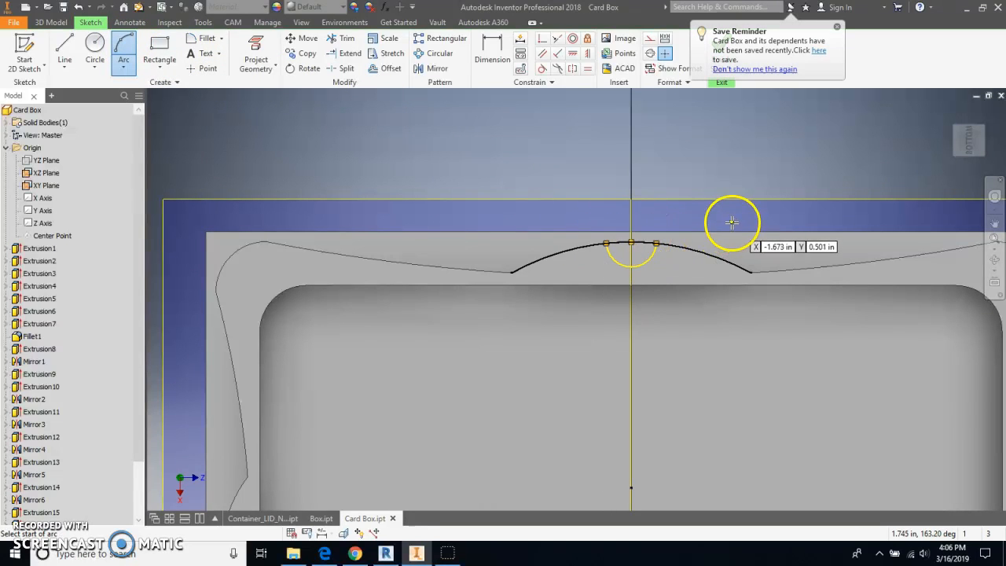
click(837, 29)
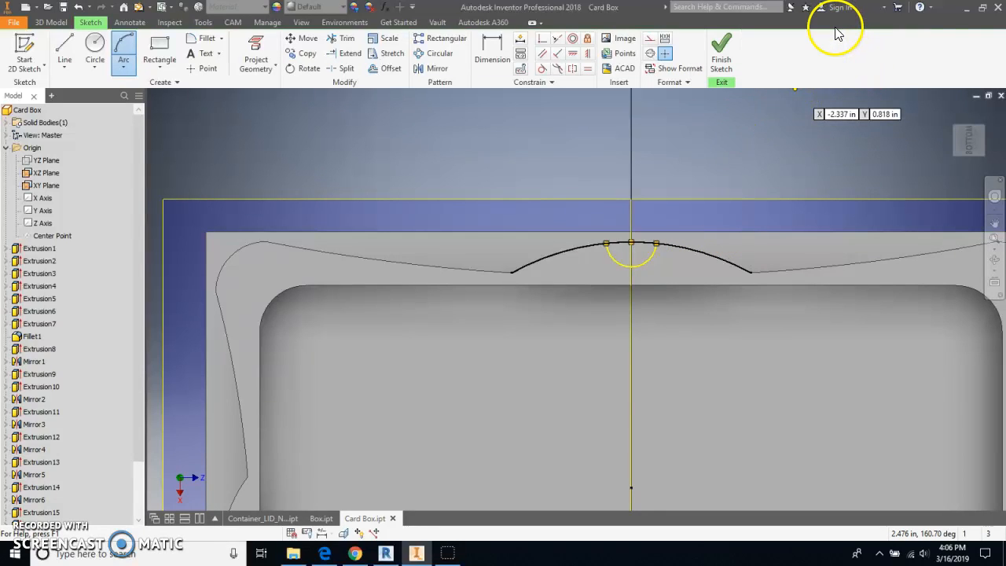
click(721, 62)
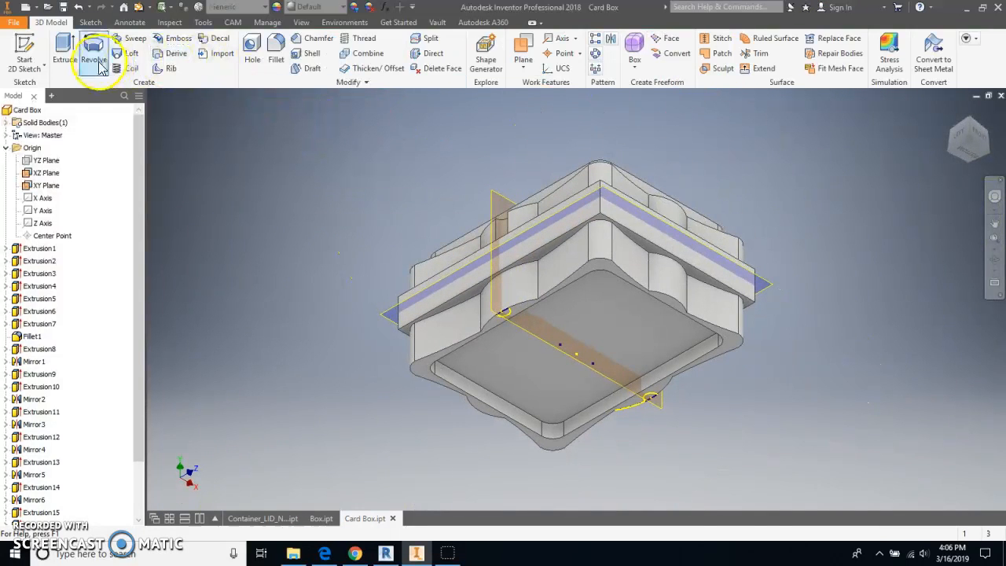
Step: Extrude both half-round profiles as a cut with a To extent, ending at the underside of the middle flange
click(66, 49)
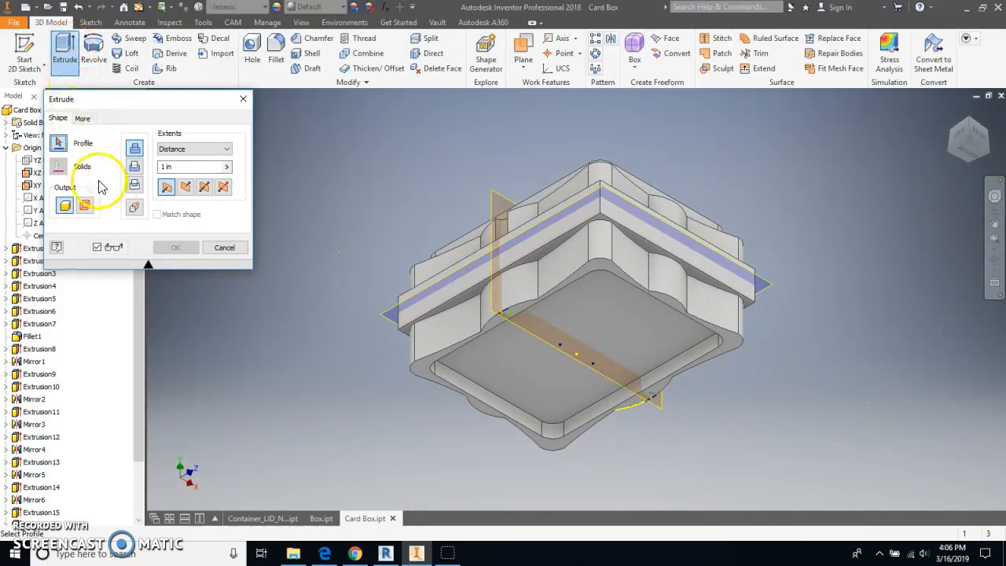
click(507, 318)
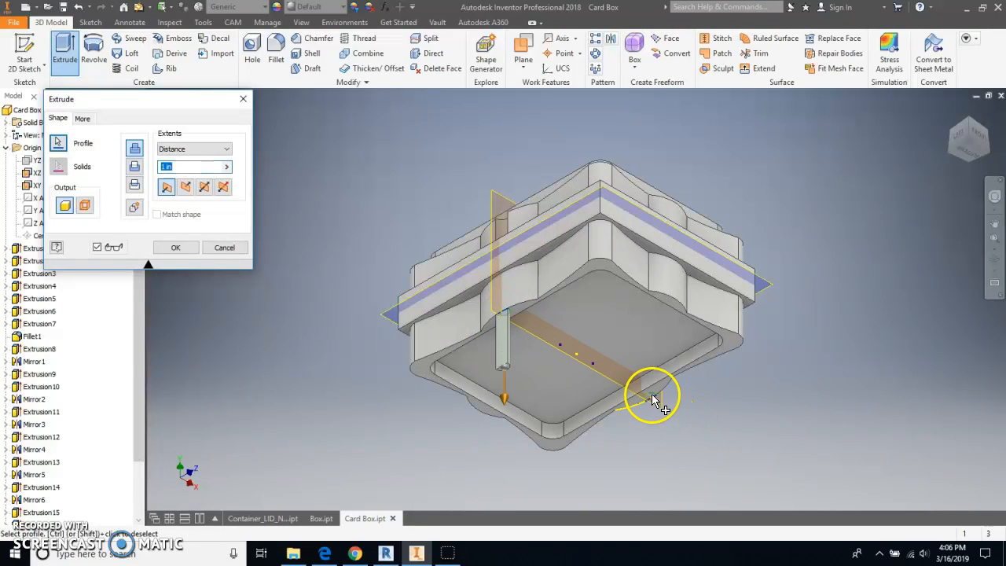
click(655, 401)
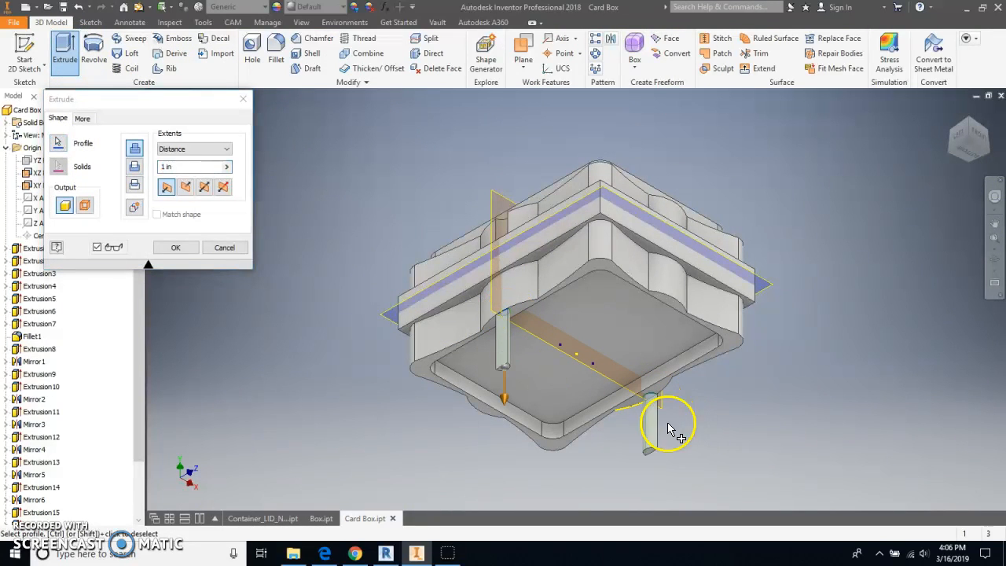
click(133, 166)
click(183, 150)
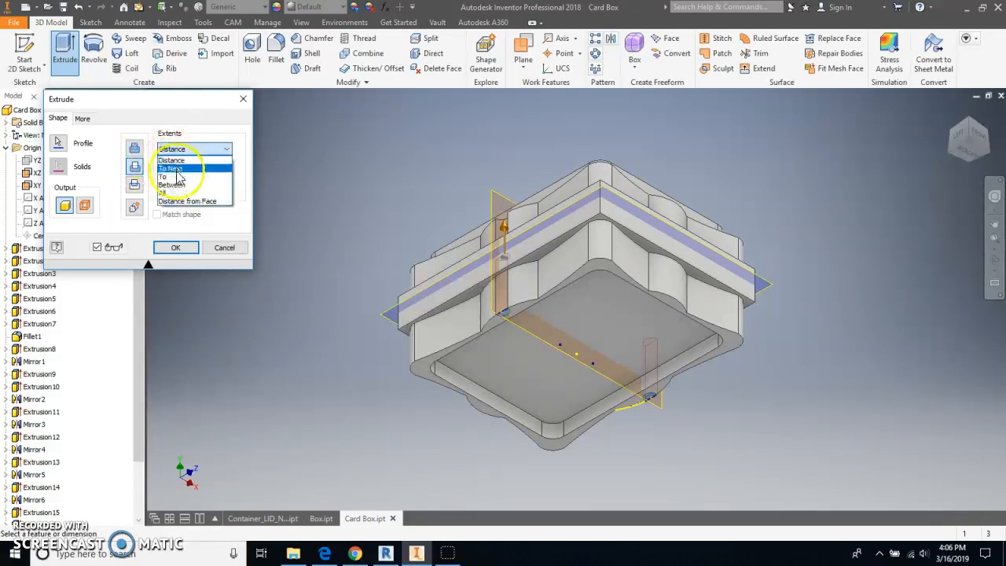
click(177, 177)
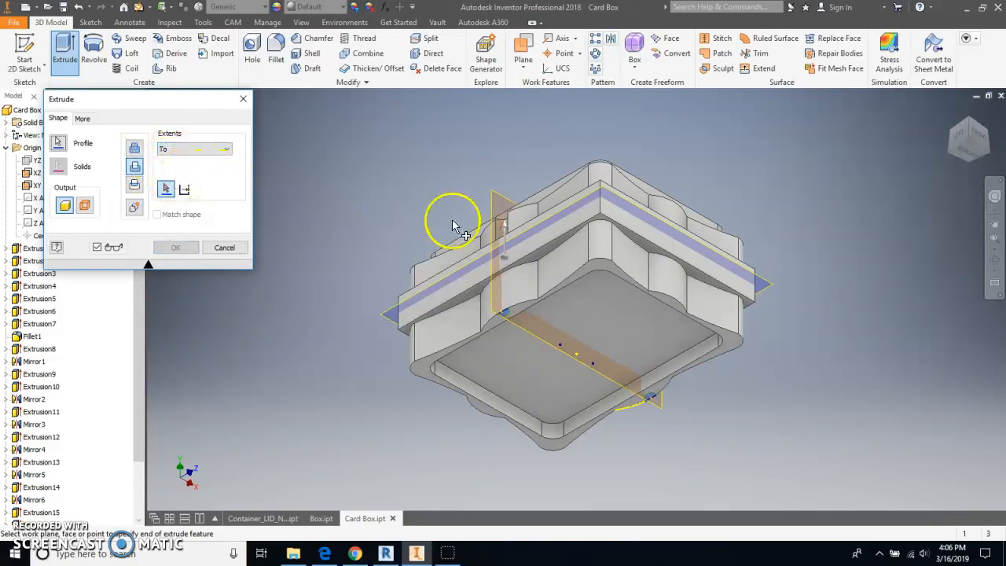
click(555, 254)
click(186, 248)
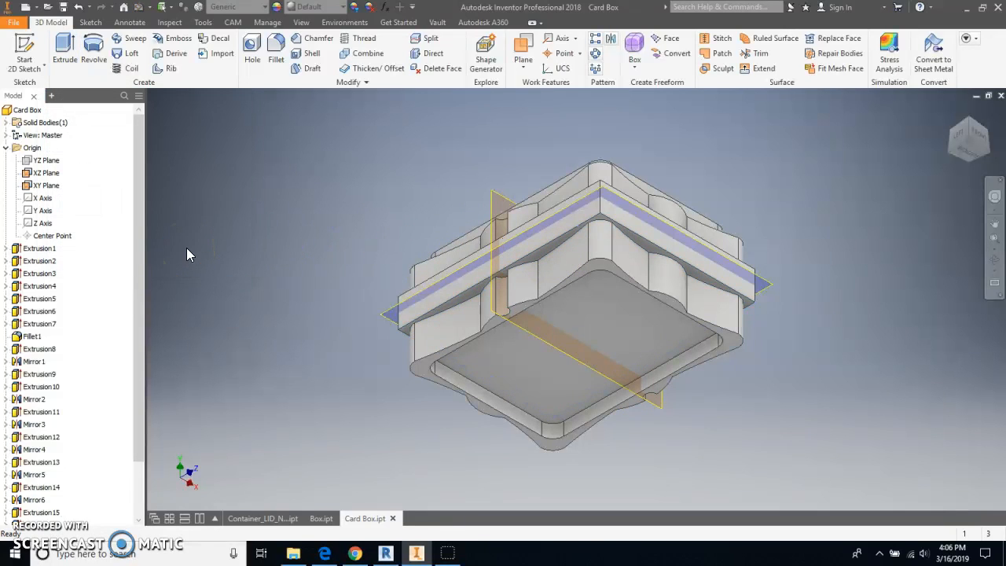
drag(976, 106, 974, 128)
click(974, 128)
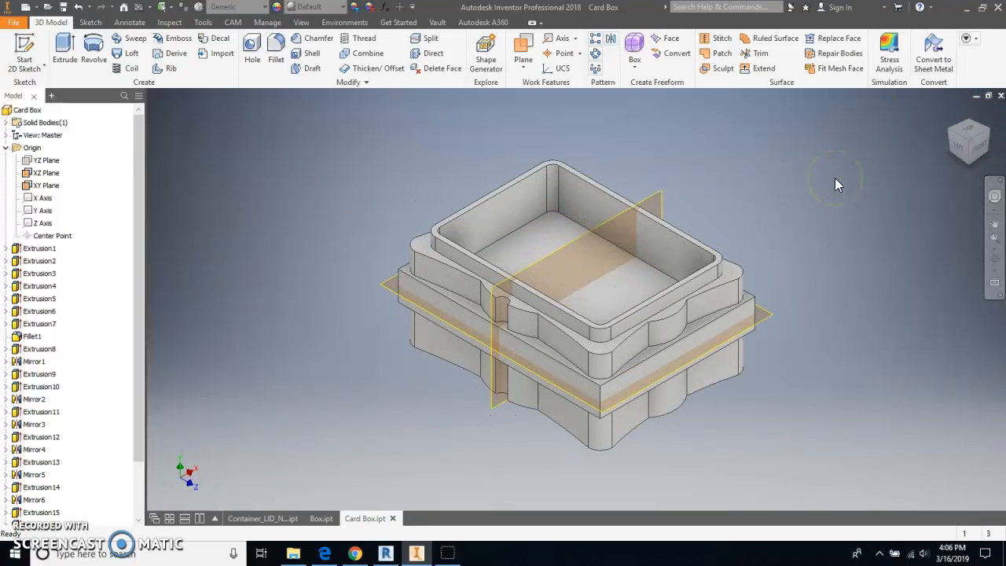